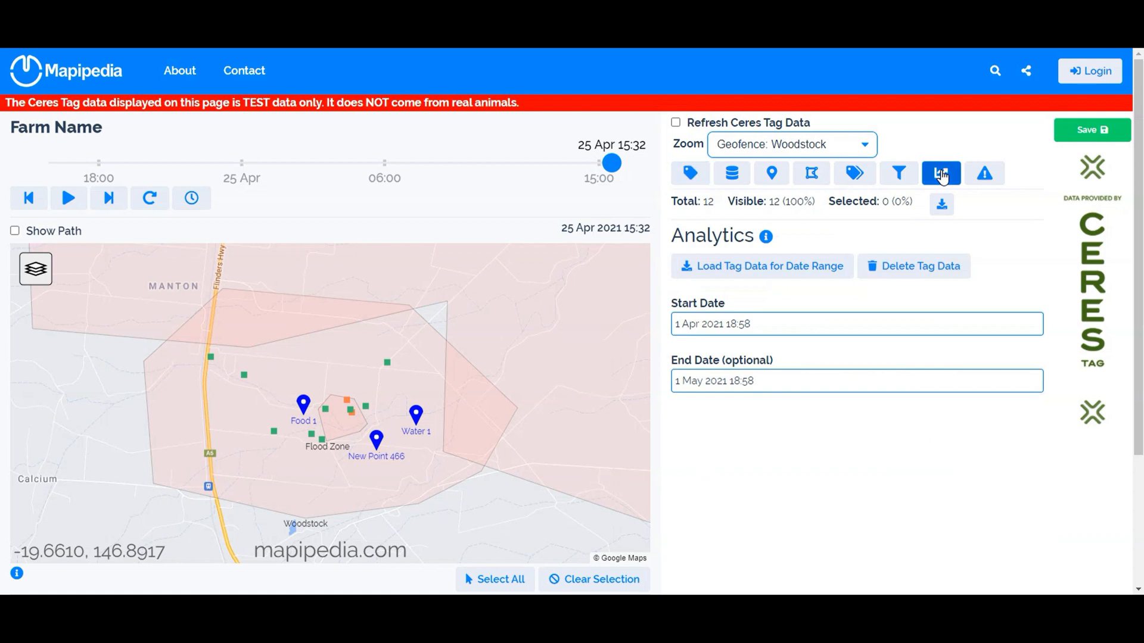
- Read the Analytics help and sweep the timeline back to 24 Apr 15:53 and forward to 25 Apr 15:32
left_click(766, 238)
left_click(766, 237)
left_click_drag(614, 163, 49, 164)
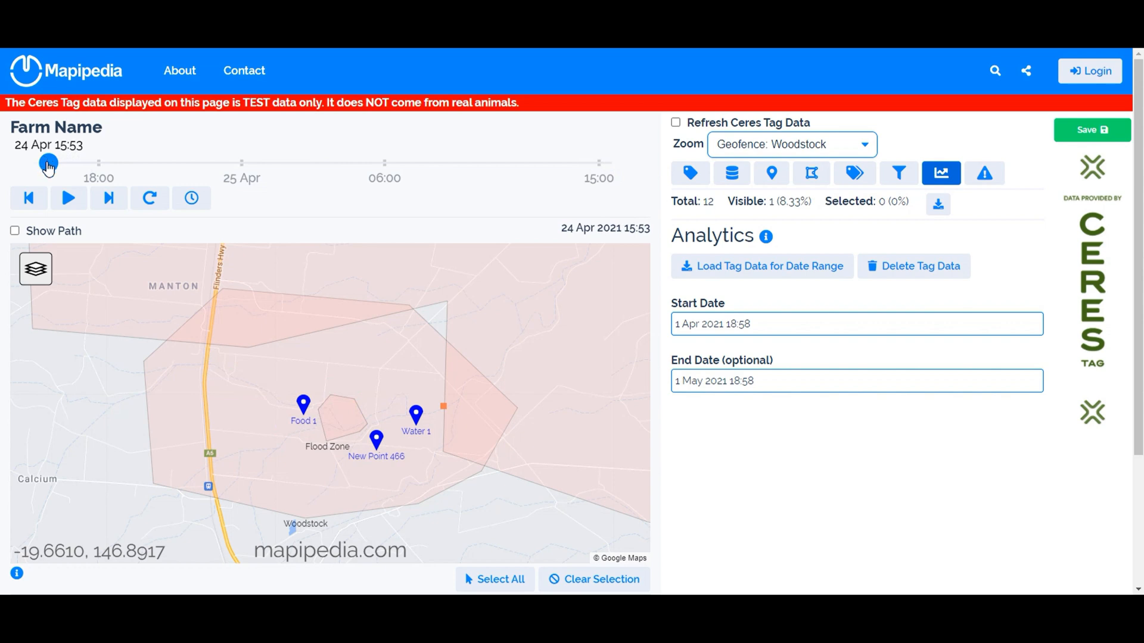
left_click_drag(49, 166, 640, 172)
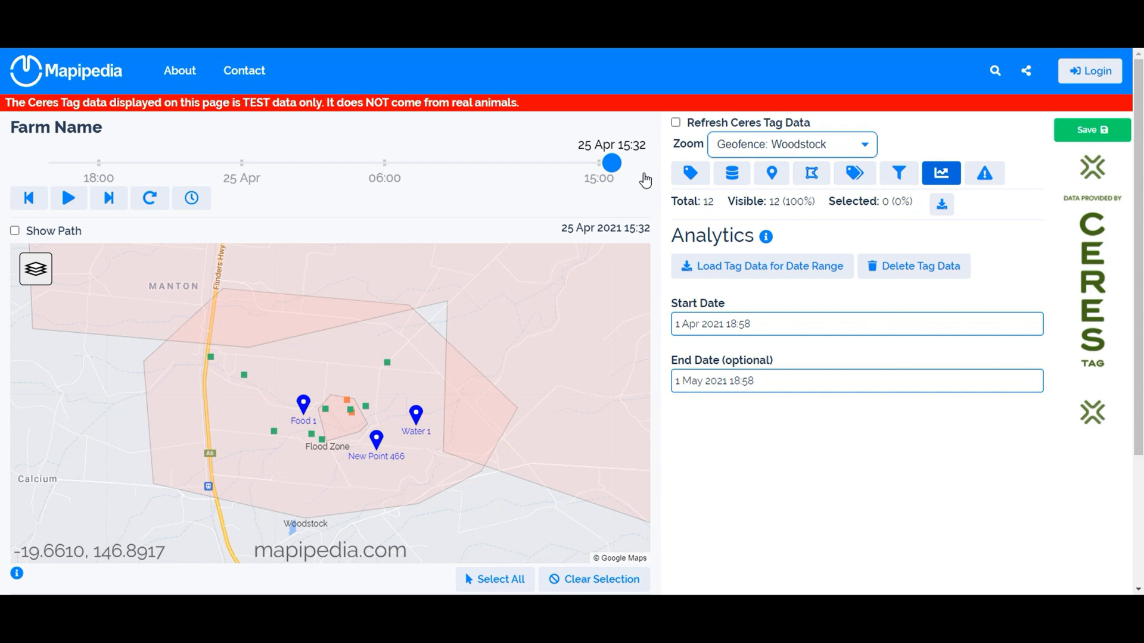
- Examine the calendar picker for the analytics Start Date and cancel without changing the date
left_click(782, 325)
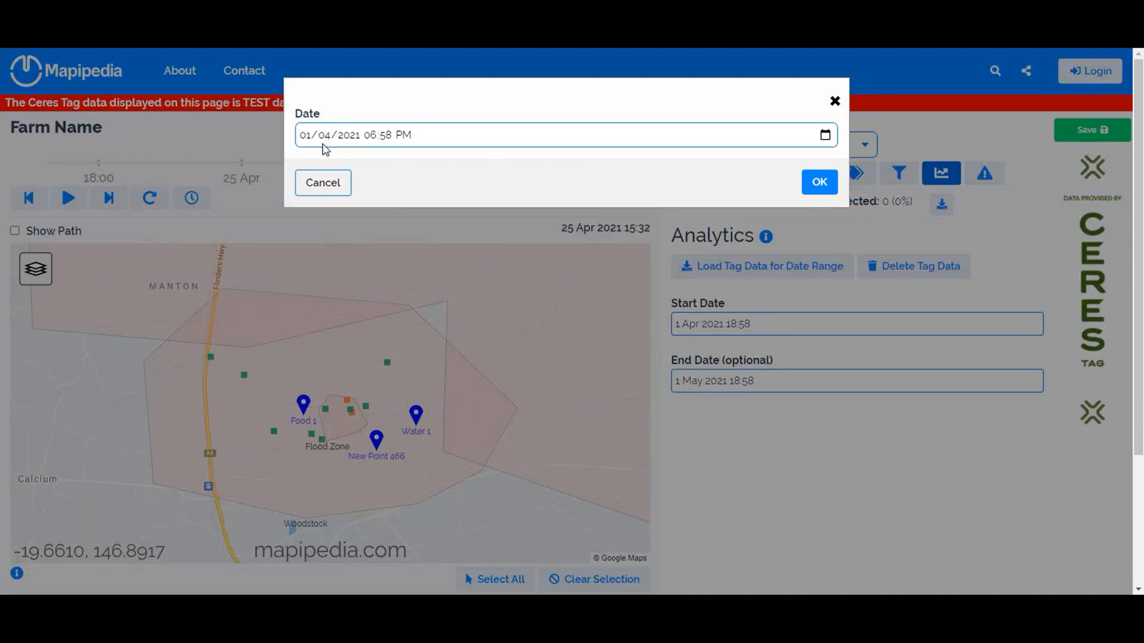
left_click(825, 136)
left_click(629, 179)
left_click(323, 183)
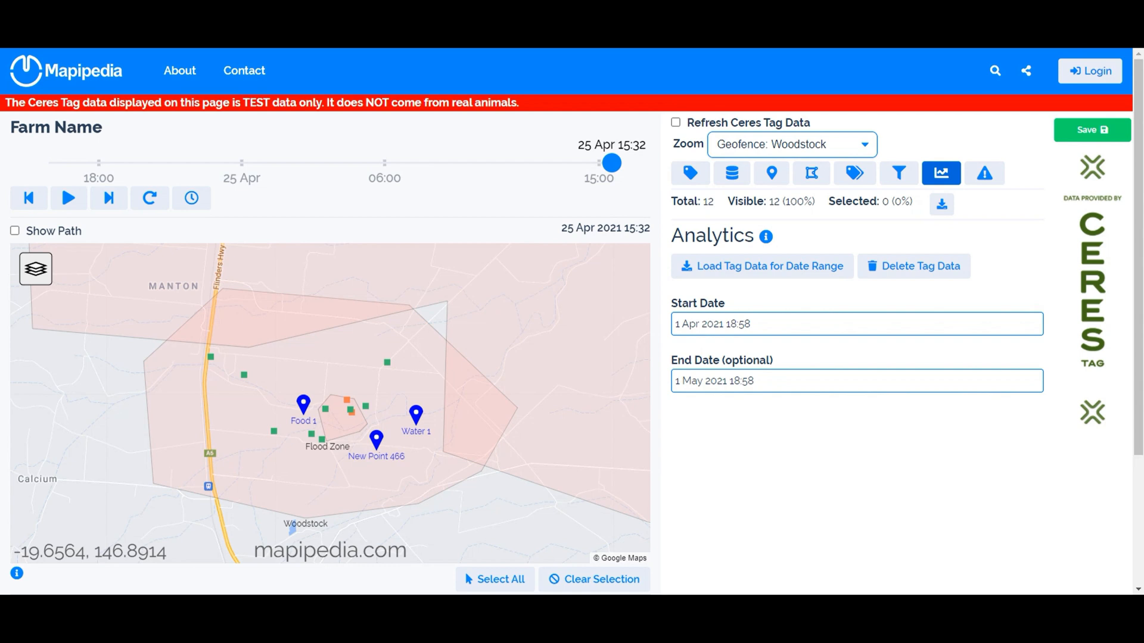
- Load the tag data for the date range 1 Apr 2021 18:58 to 1 May 2021 18:58 and check the total
left_click(730, 268)
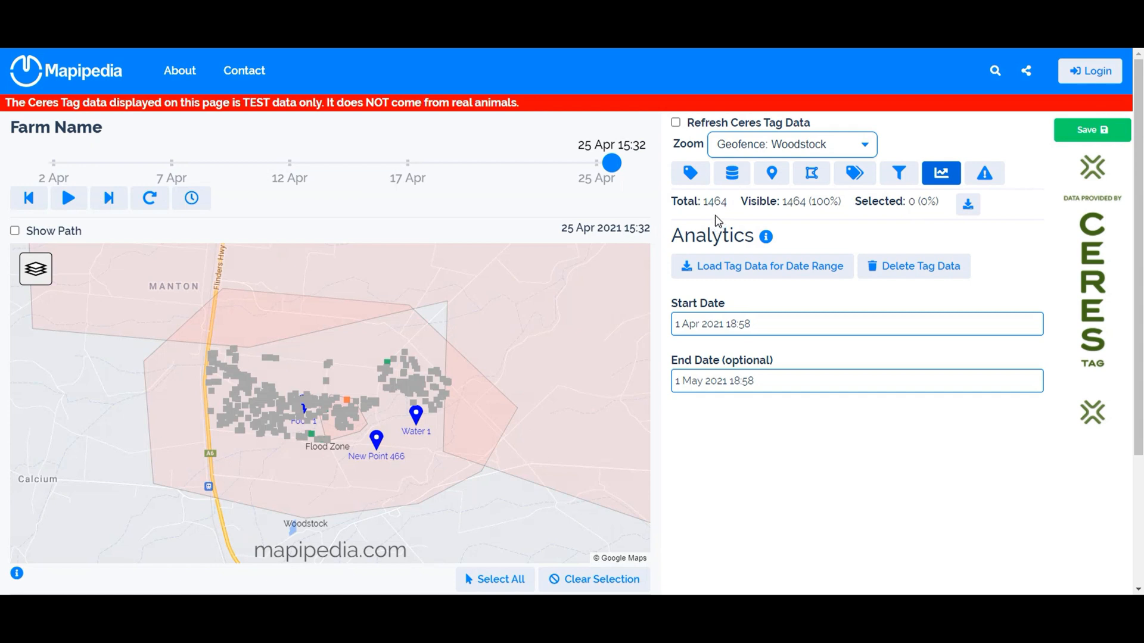
mouse_move(403, 366)
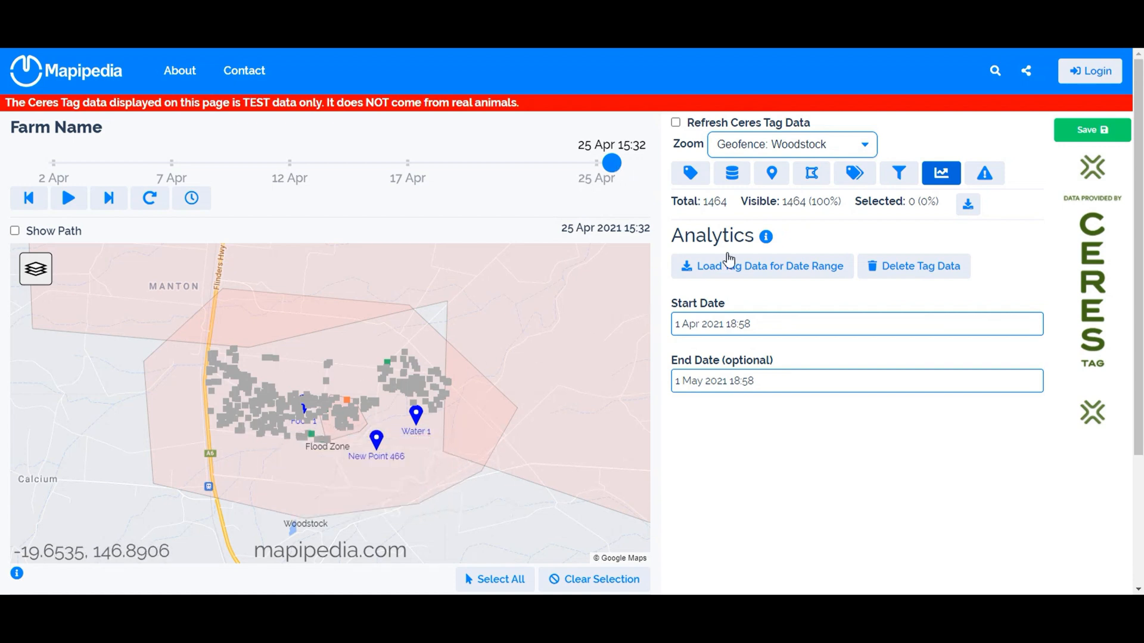
double_click(719, 201)
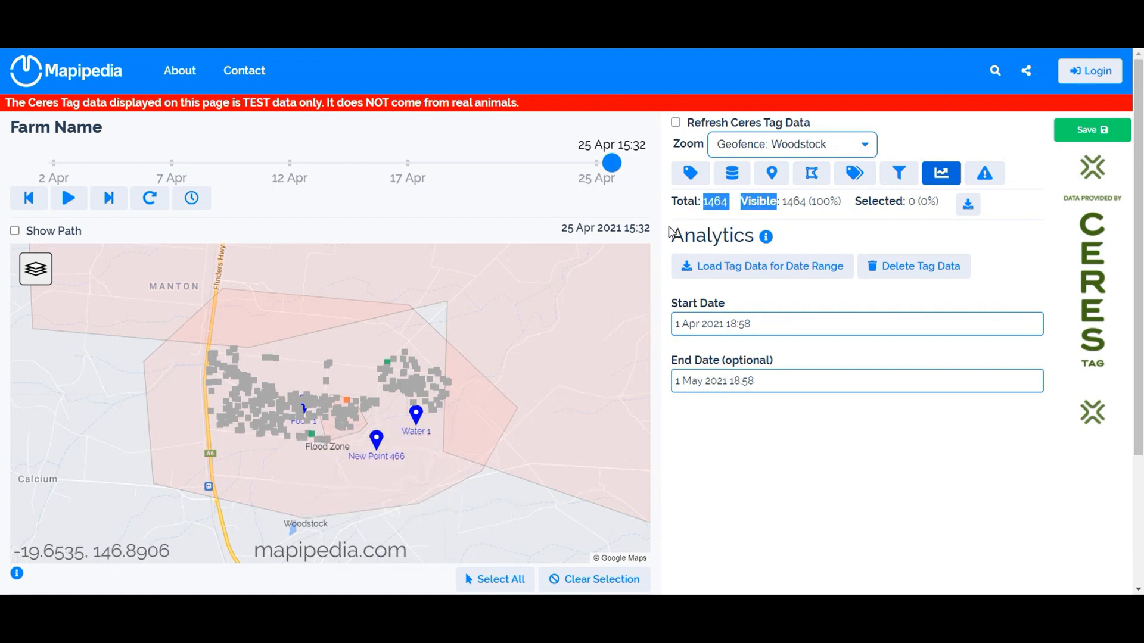
- Move the timeline back to its start at 1 Apr 18:58
left_click_drag(612, 163, 638, 162)
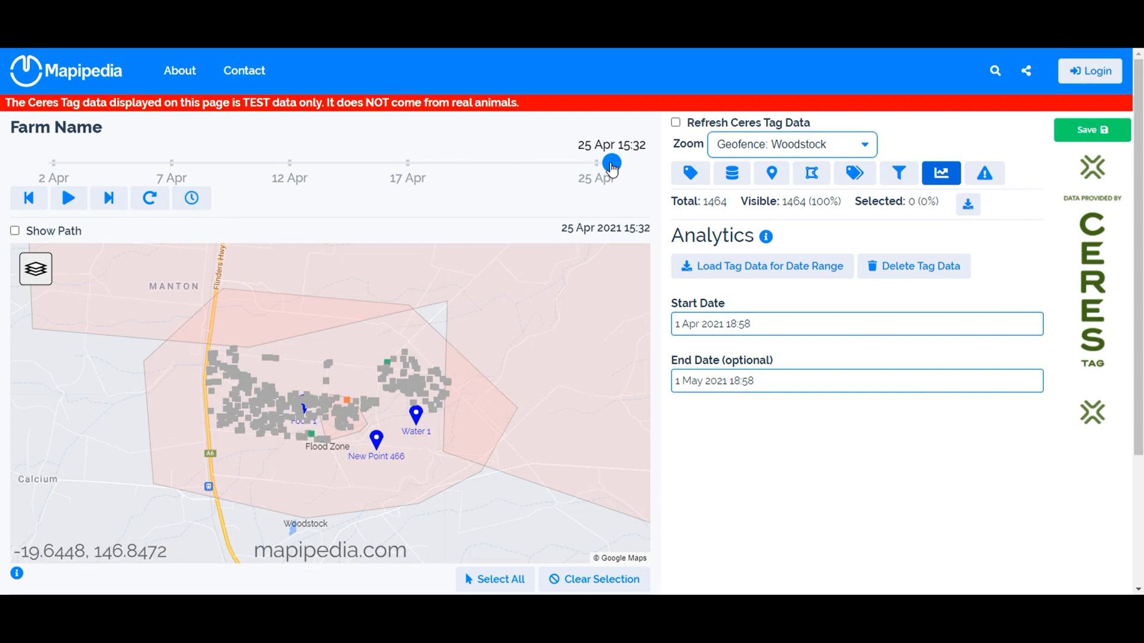
left_click_drag(612, 164, 5, 156)
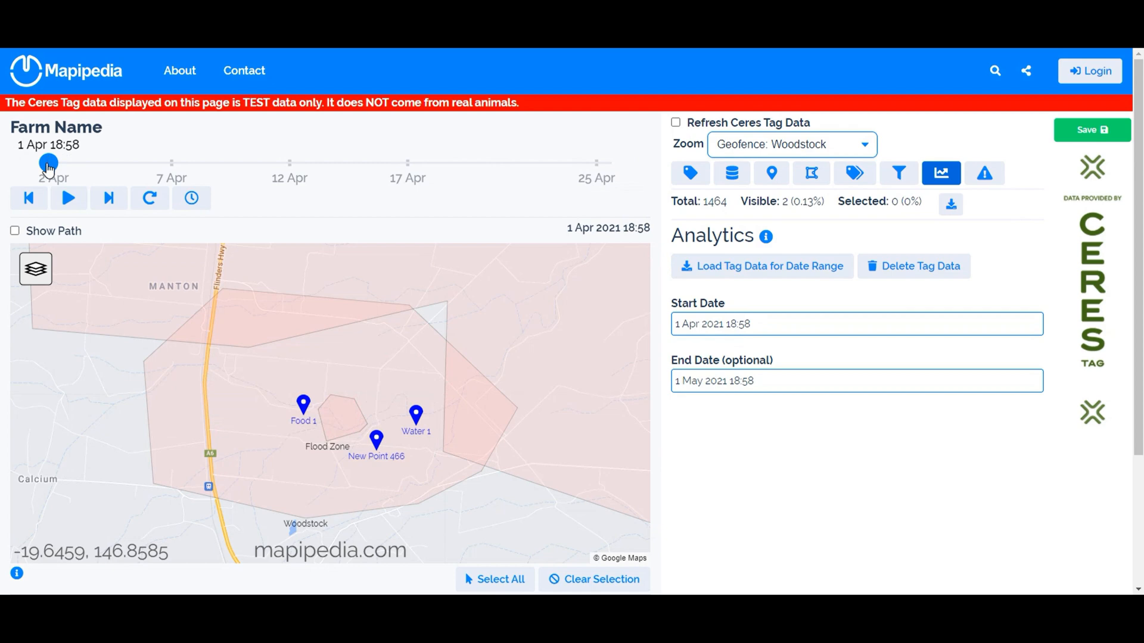
mouse_move(49, 163)
left_mouse_down()
mouse_move(347, 171)
mouse_move(47, 147)
left_mouse_up()
- Set the total duration of the timeline animation to 240 seconds
left_click(189, 196)
left_click(459, 152)
double_click(458, 154)
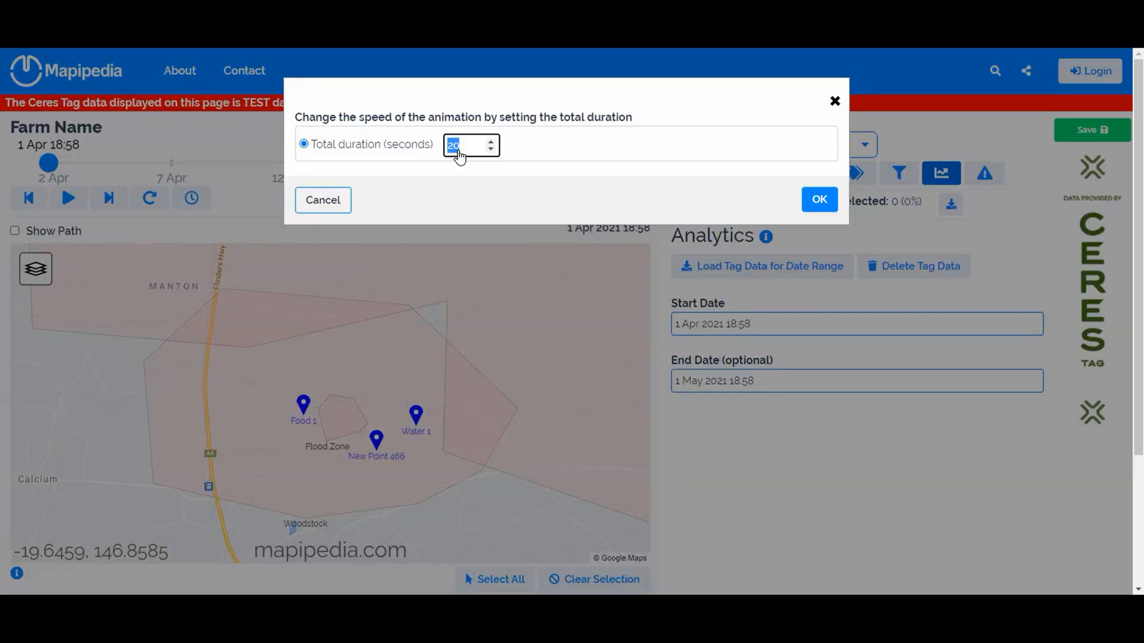
type("240")
left_click(817, 199)
- Play the tag movement animation briefly, pause it and move the timeline to its end at 25 Apr 15:32
left_click(68, 203)
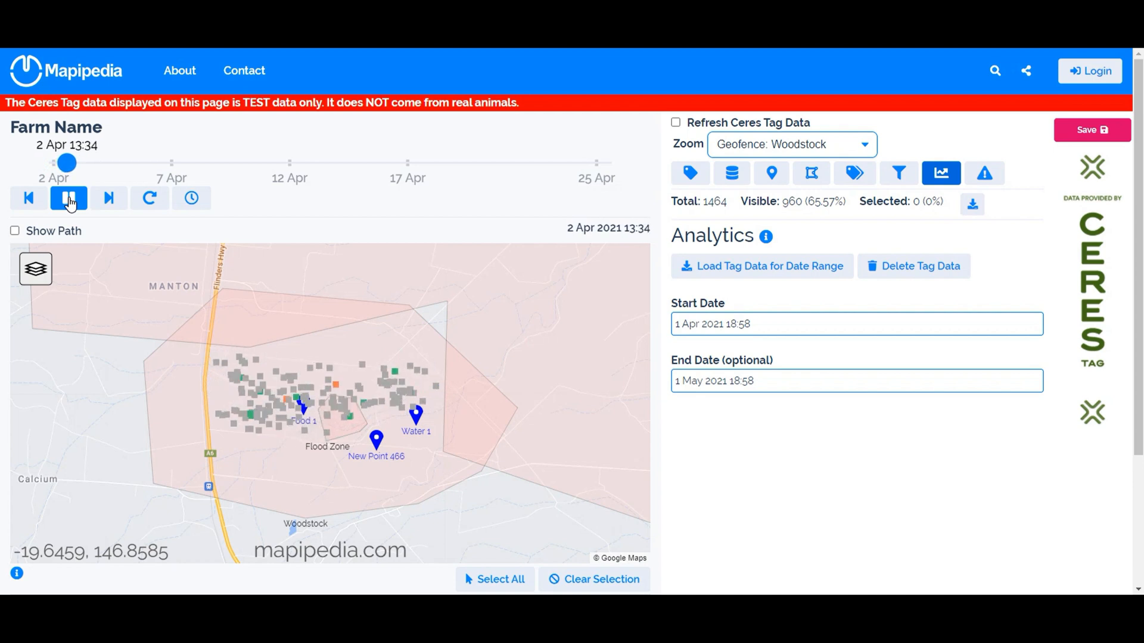
left_click(69, 199)
left_click_drag(66, 163, 666, 160)
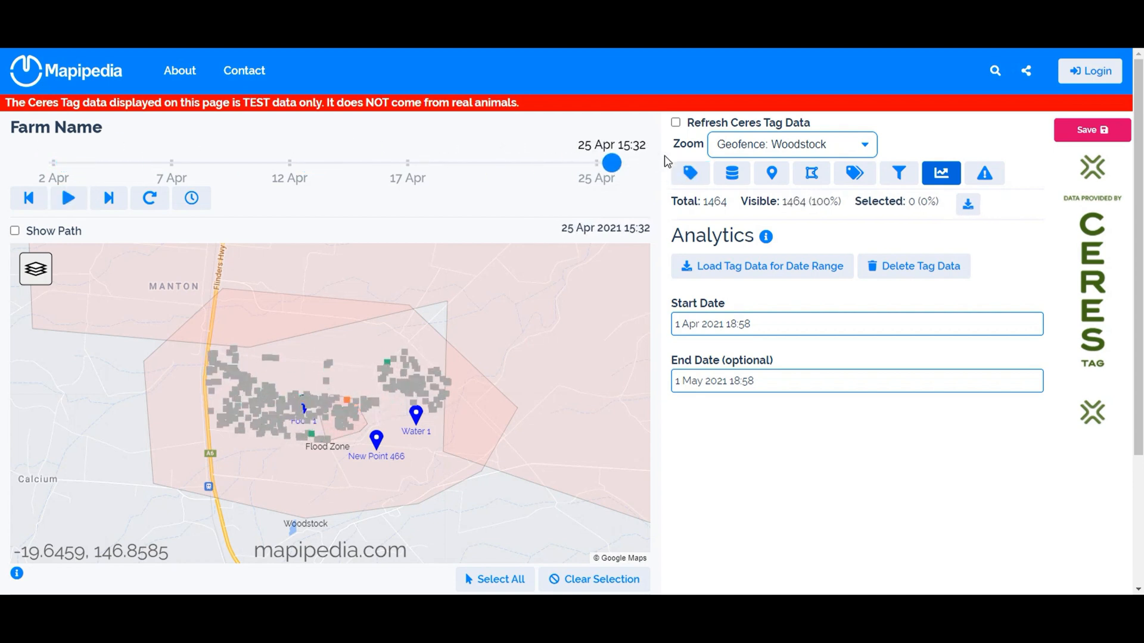
- Show the tags' movement paths on the map and hide them again
left_click(15, 232)
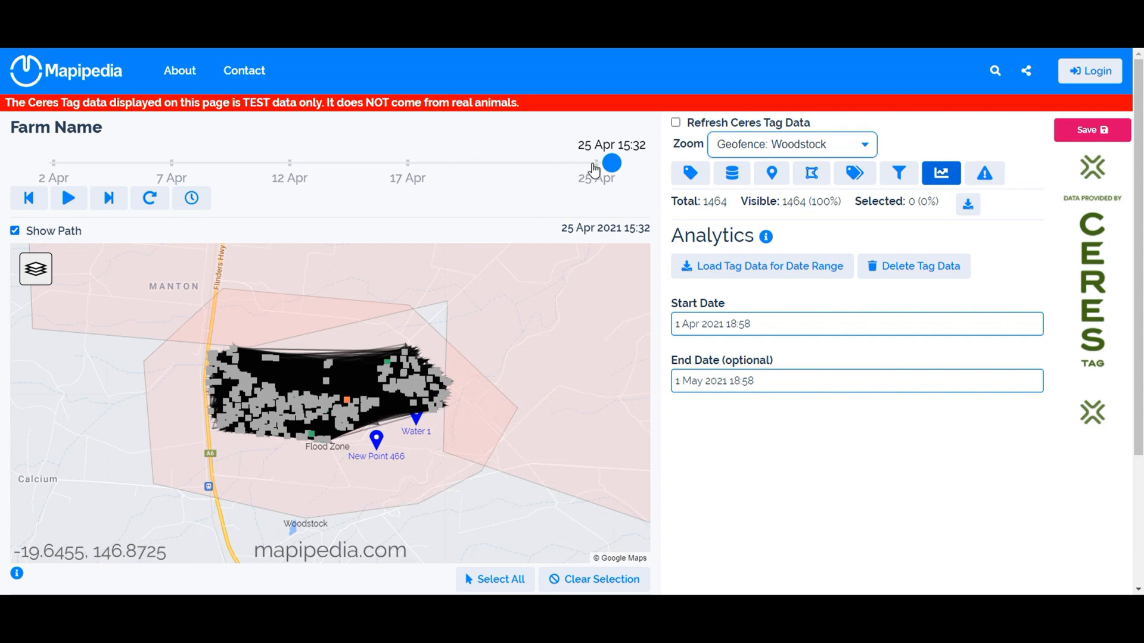
left_click(15, 231)
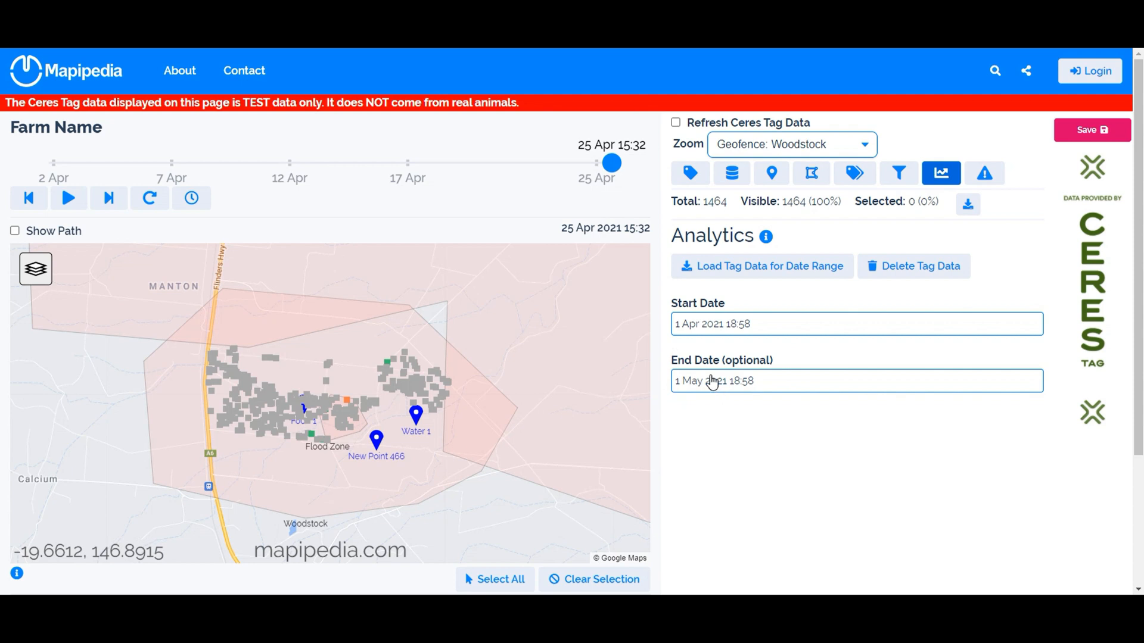
- Delete the loaded tag data, reload the current tags with Refresh Ceres Tag Data and turn the refresh off again
left_click(904, 269)
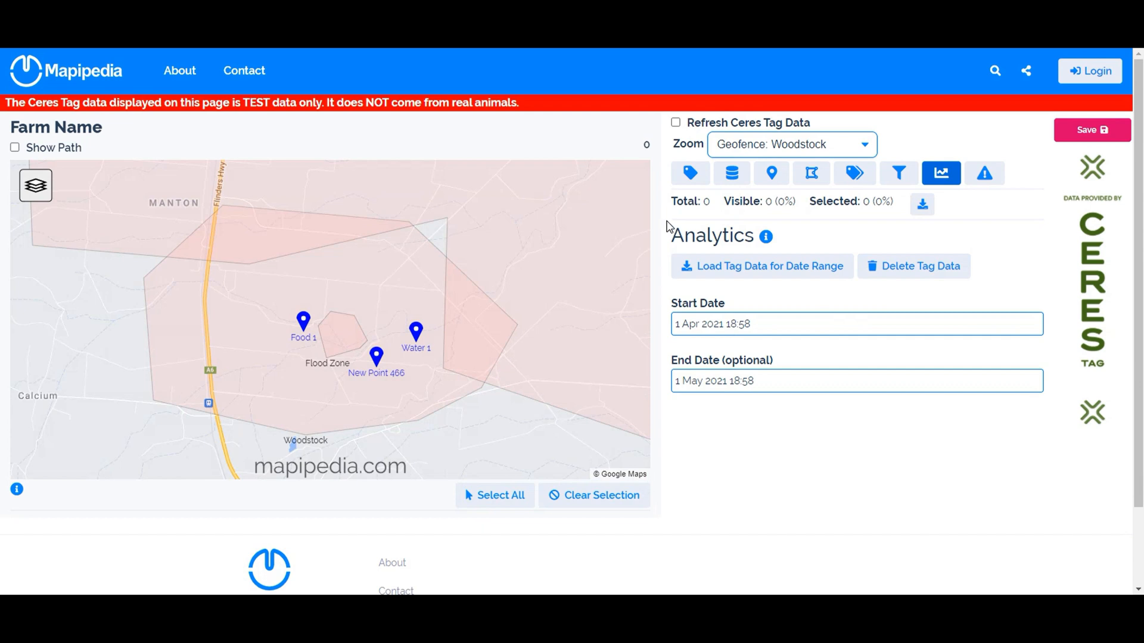
left_click(676, 123)
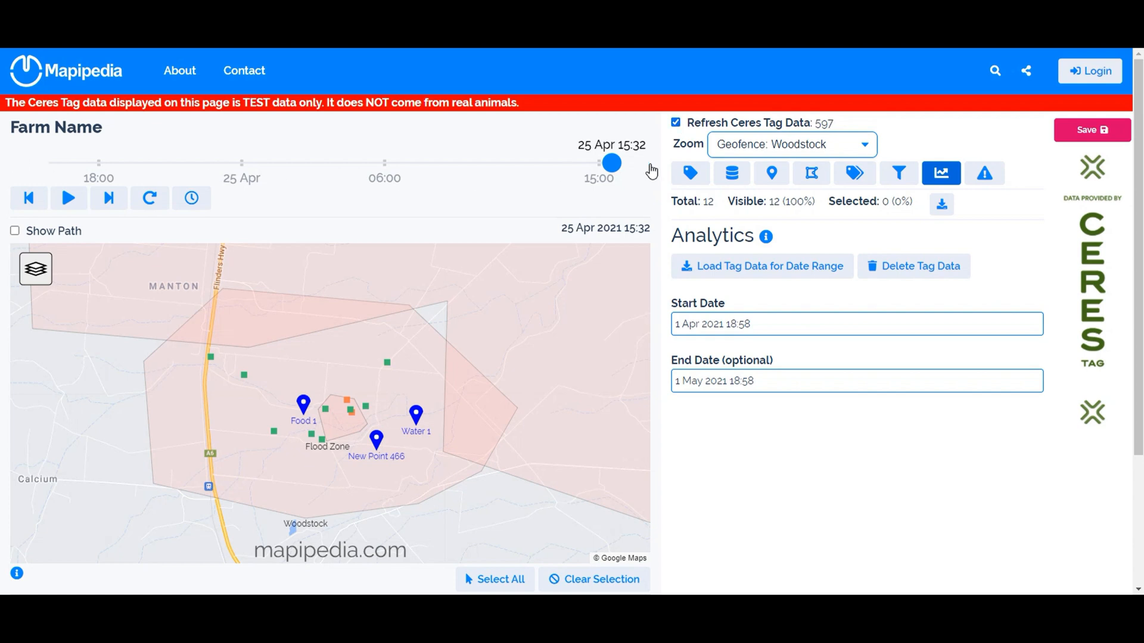
left_click(676, 124)
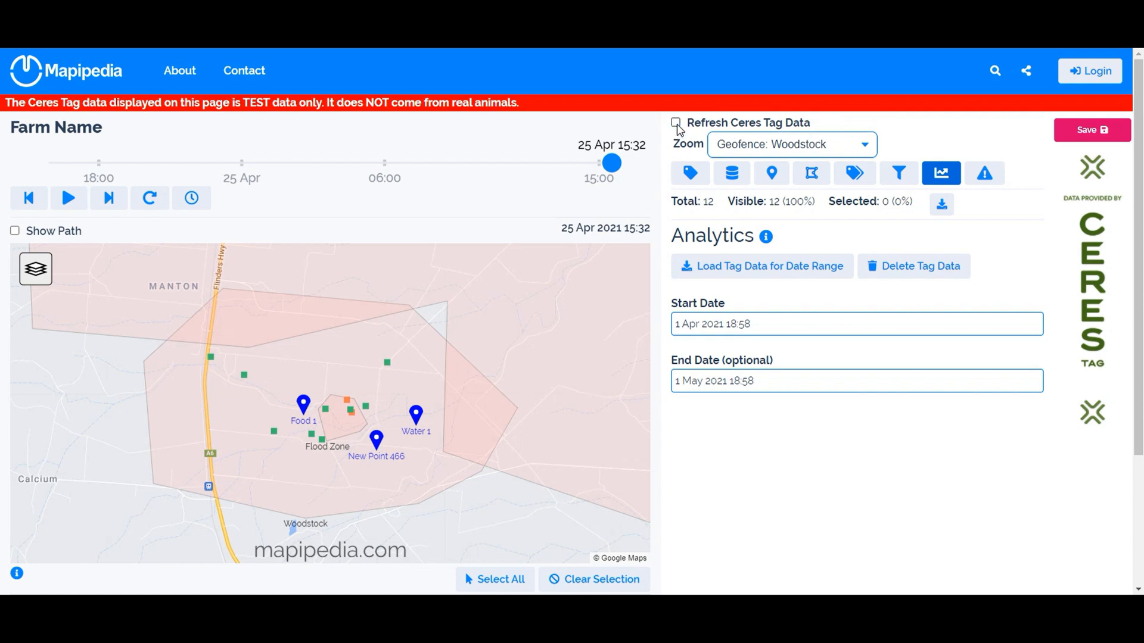
- Compare the All Tags and Selected Tags options for the data download and cancel the download
left_click(941, 205)
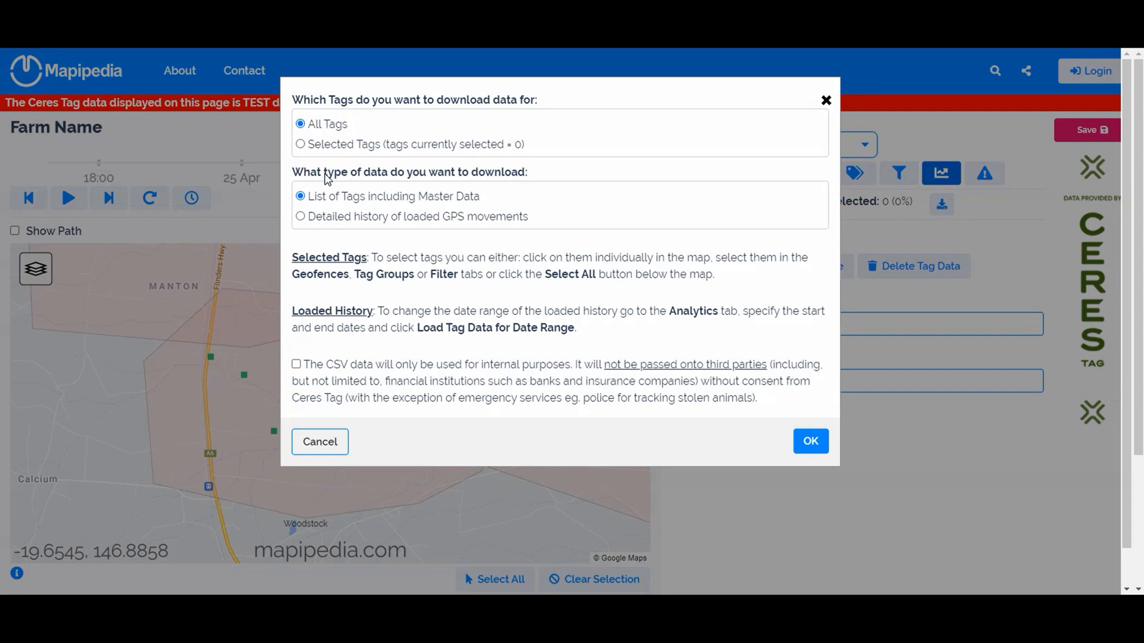
left_click(302, 145)
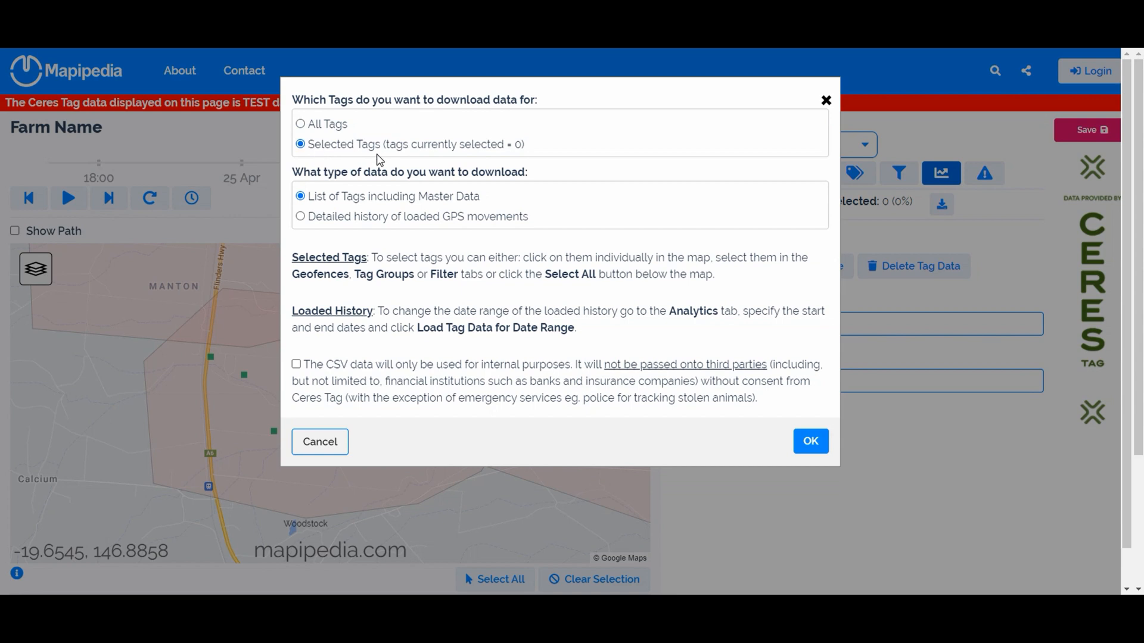
left_click(326, 126)
left_click(325, 145)
left_click(321, 128)
left_click(320, 442)
- Select two tags on the map, the one north of Water 1 and the one just east of the Flood Zone
left_click(388, 362)
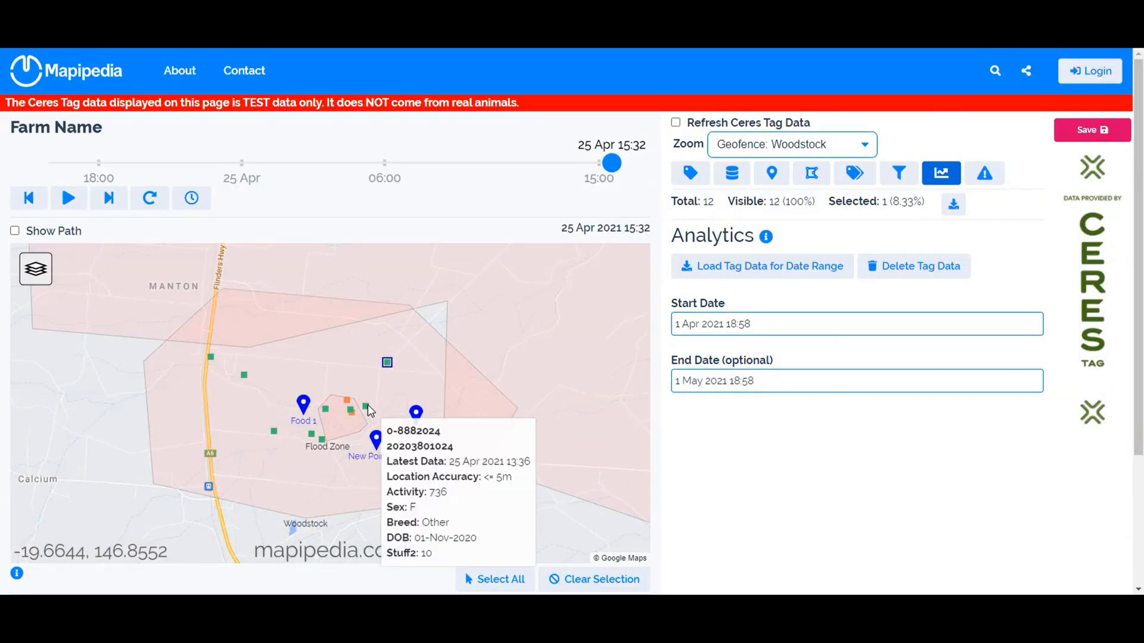
left_click(366, 407)
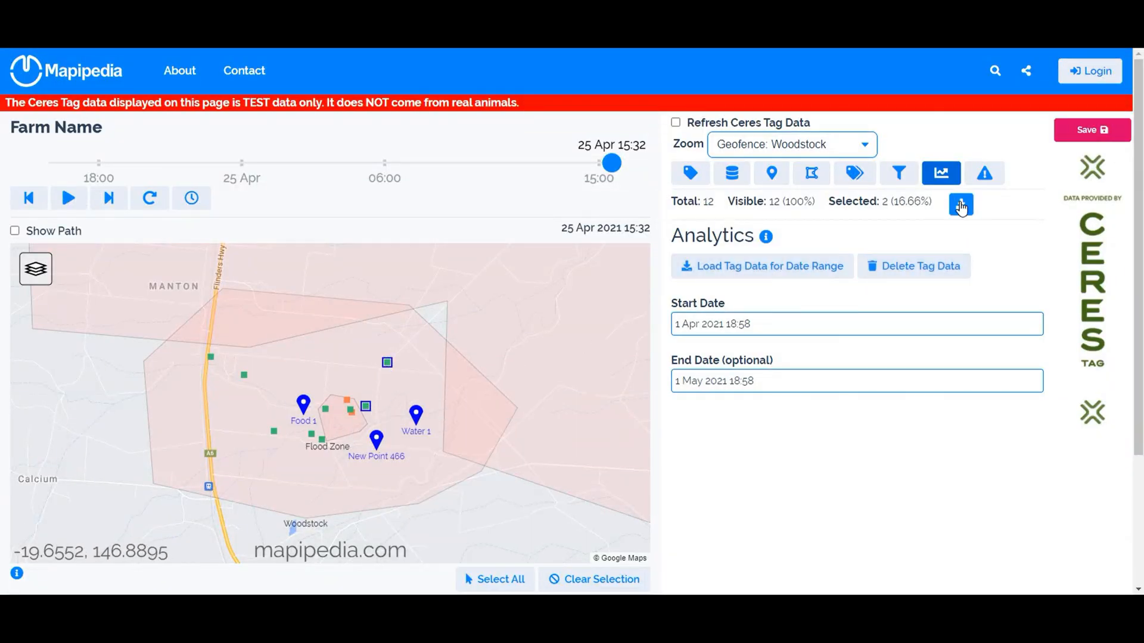
double_click(885, 203)
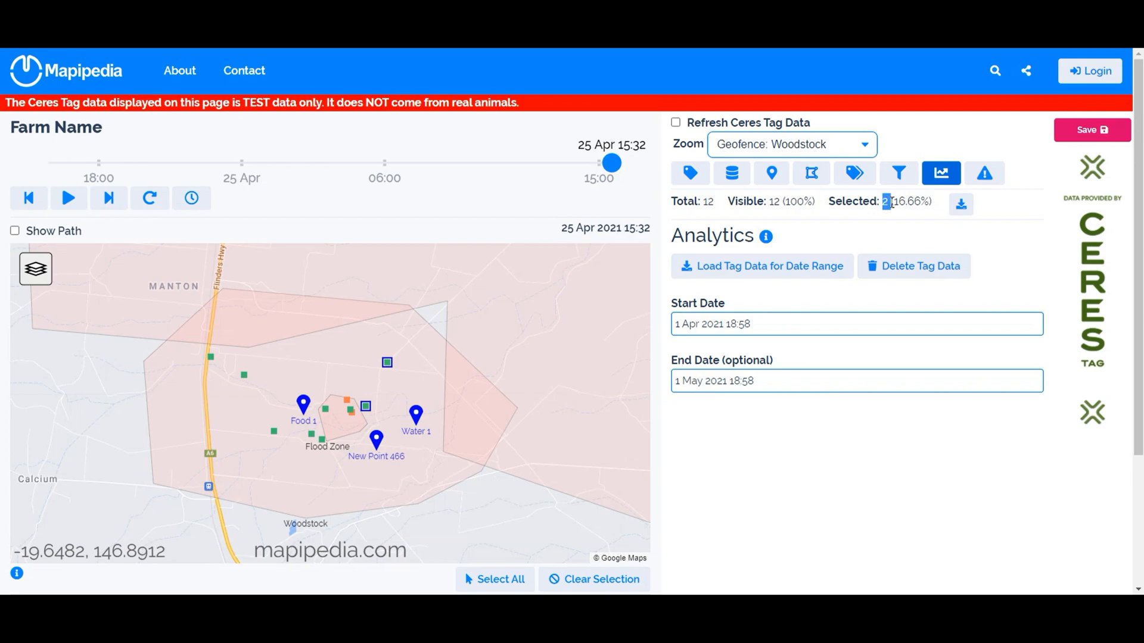
- Download the detailed history of loaded GPS movements for all tags, accepting the internal-use-only condition for the CSV data
left_click(961, 205)
left_click(329, 145)
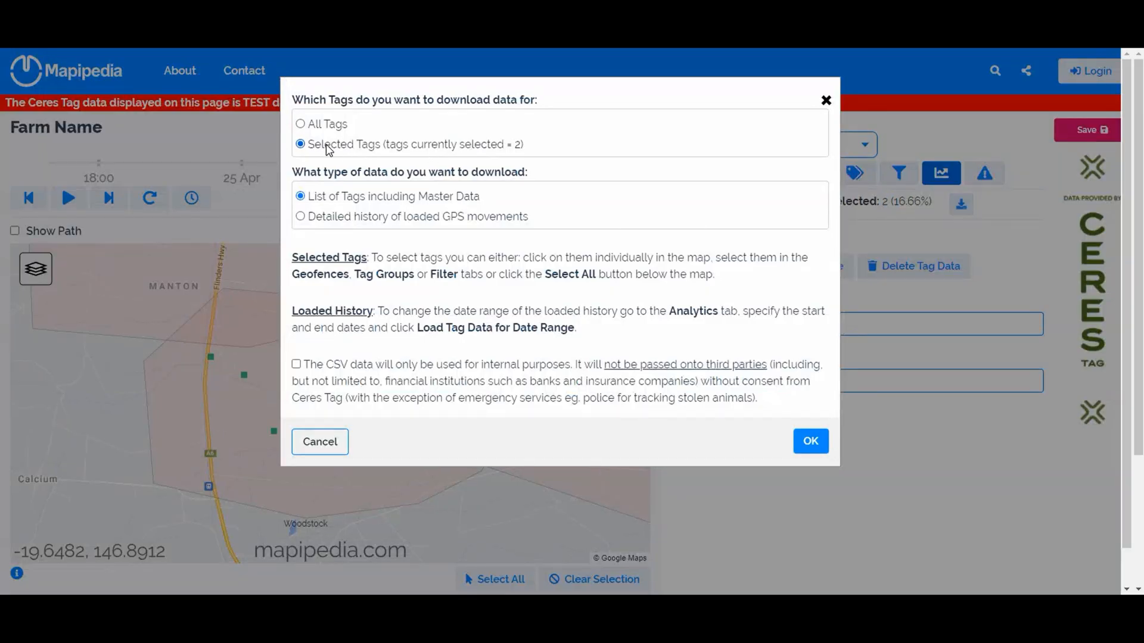
double_click(515, 144)
left_click(301, 123)
left_click_drag(313, 220, 543, 220)
left_click(562, 222)
left_click(318, 221)
left_click(296, 365)
left_click_drag(343, 401, 299, 403)
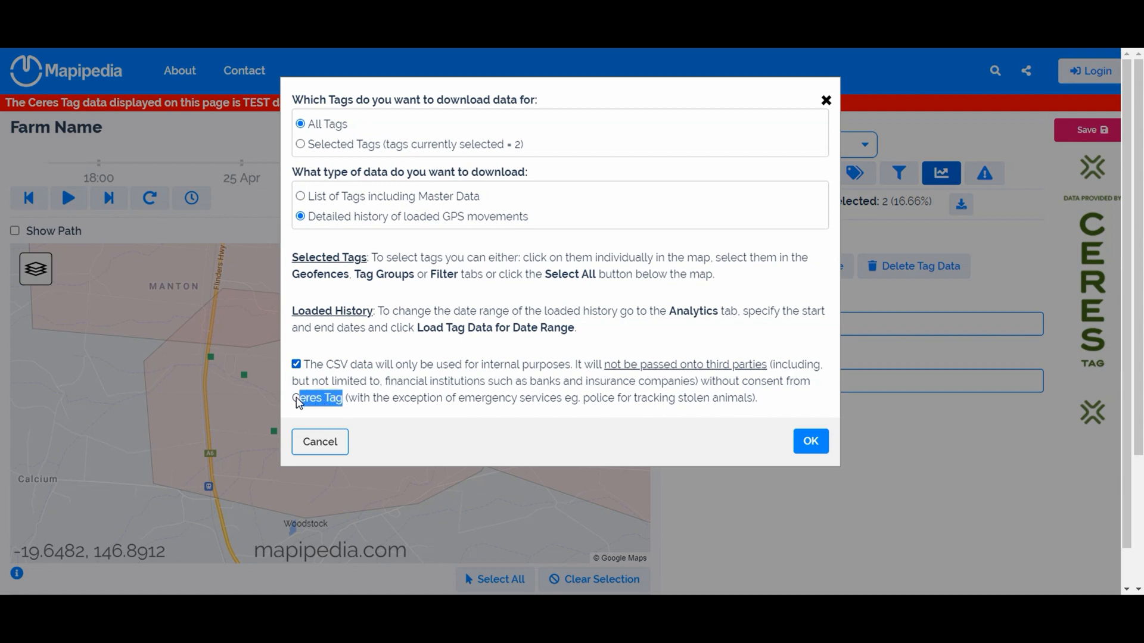
left_click(387, 373)
left_click(810, 441)
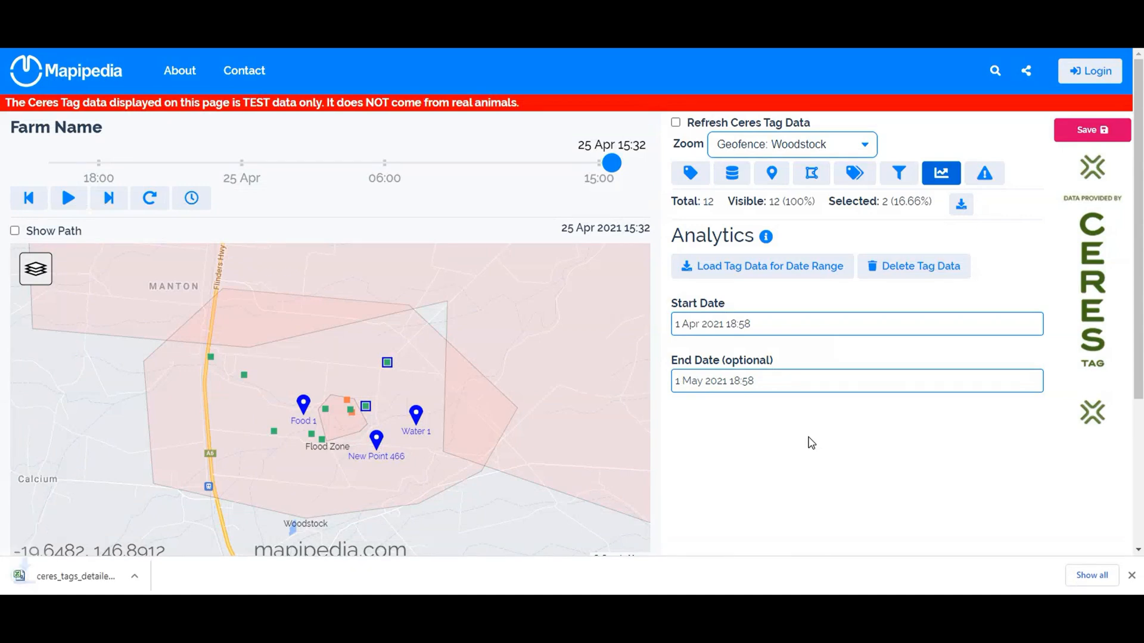
- Open the downloaded detailed history CSV in Excel and autofit all of its column widths
left_click(80, 576)
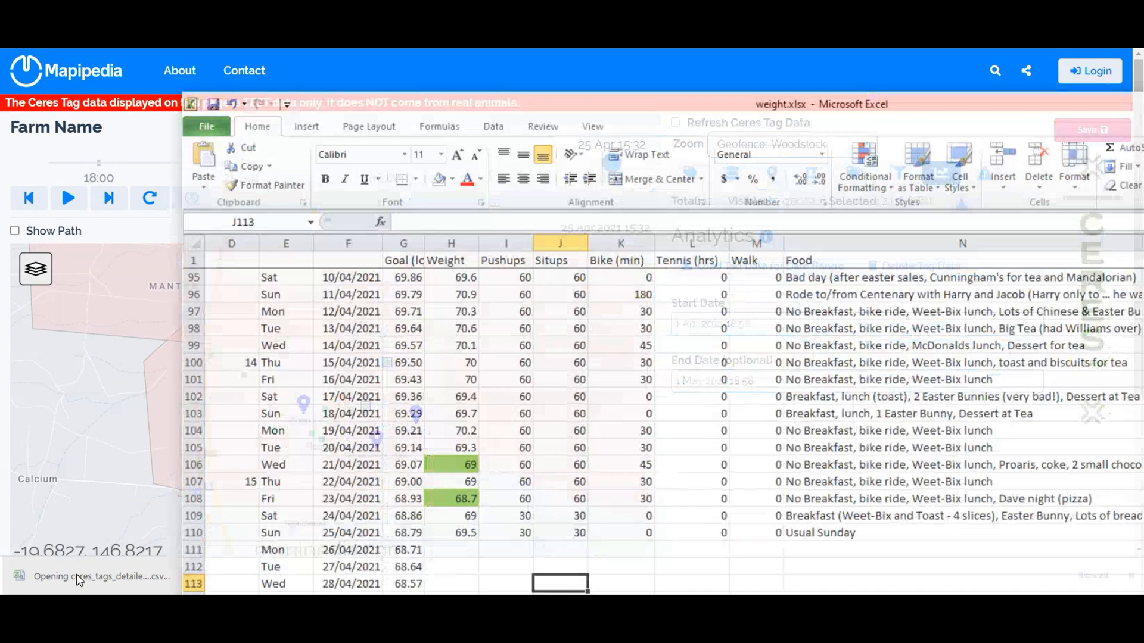
left_click(180, 184)
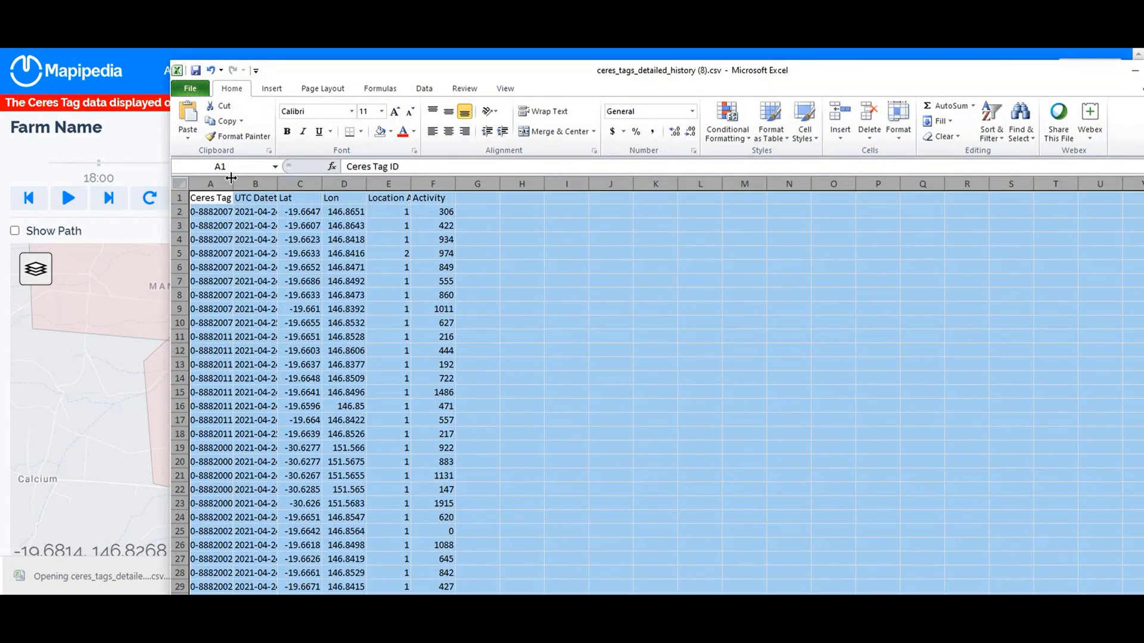
double_click(233, 183)
left_click(352, 318)
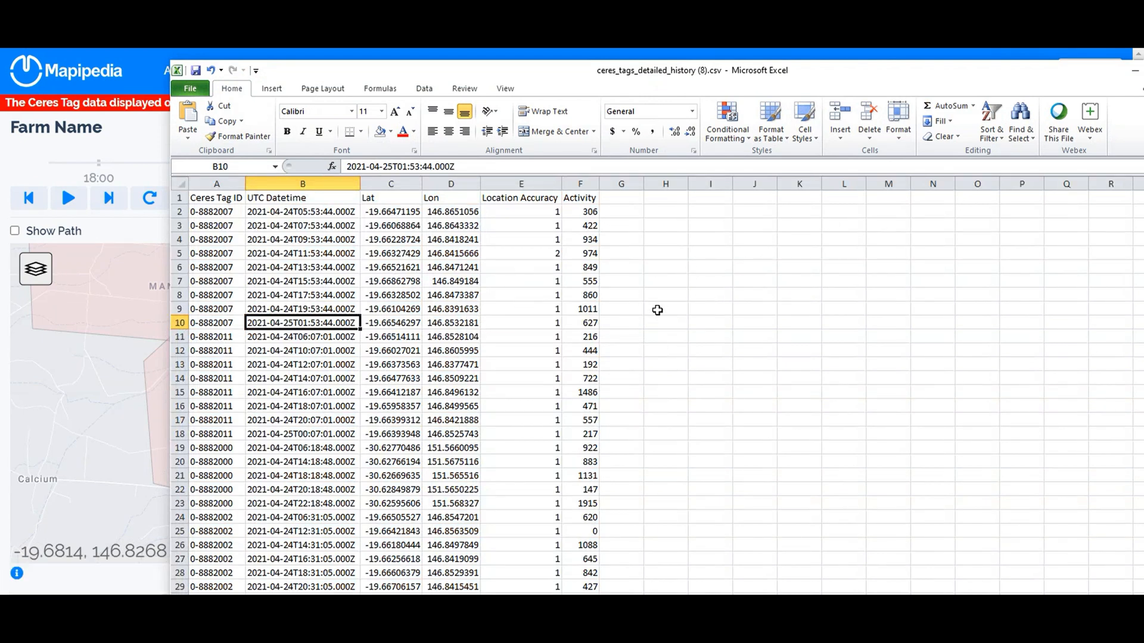
- Review the Ceres Tag ID, UTC Datetime and Lat values in rows 2 to 10 of the history sheet
left_click(217, 213)
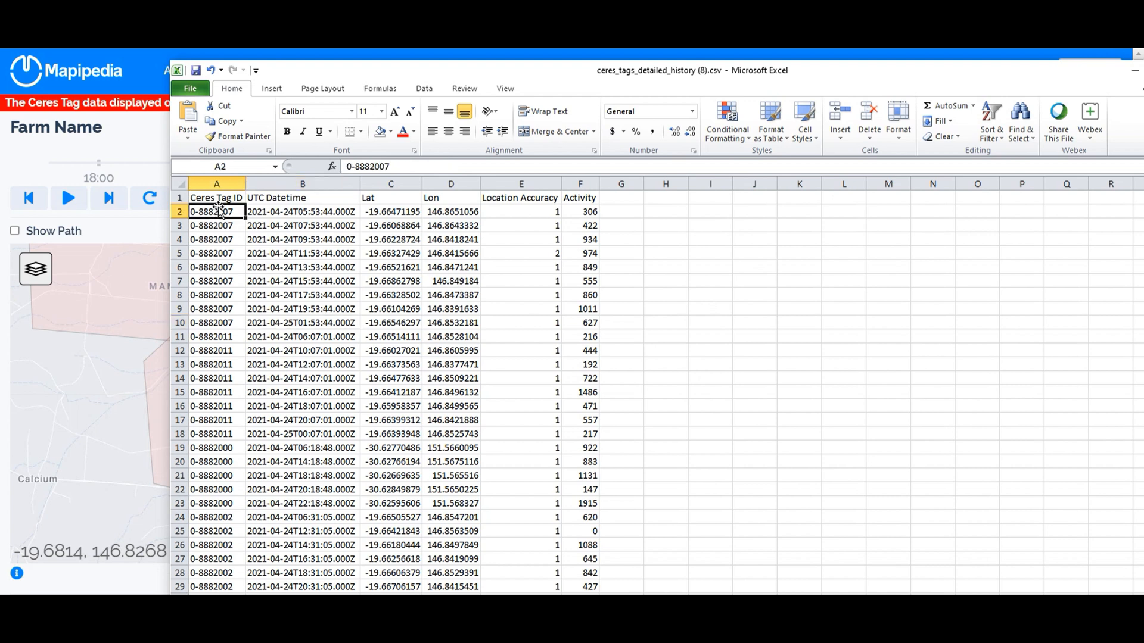
left_click(216, 199)
left_click(229, 282)
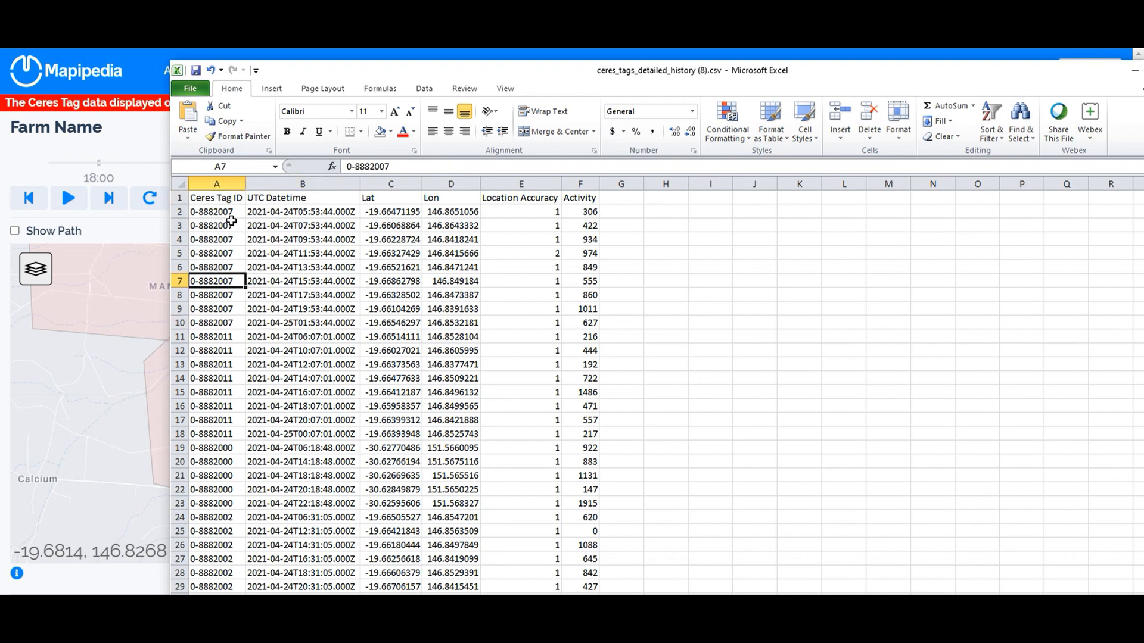
left_click_drag(226, 212, 222, 324)
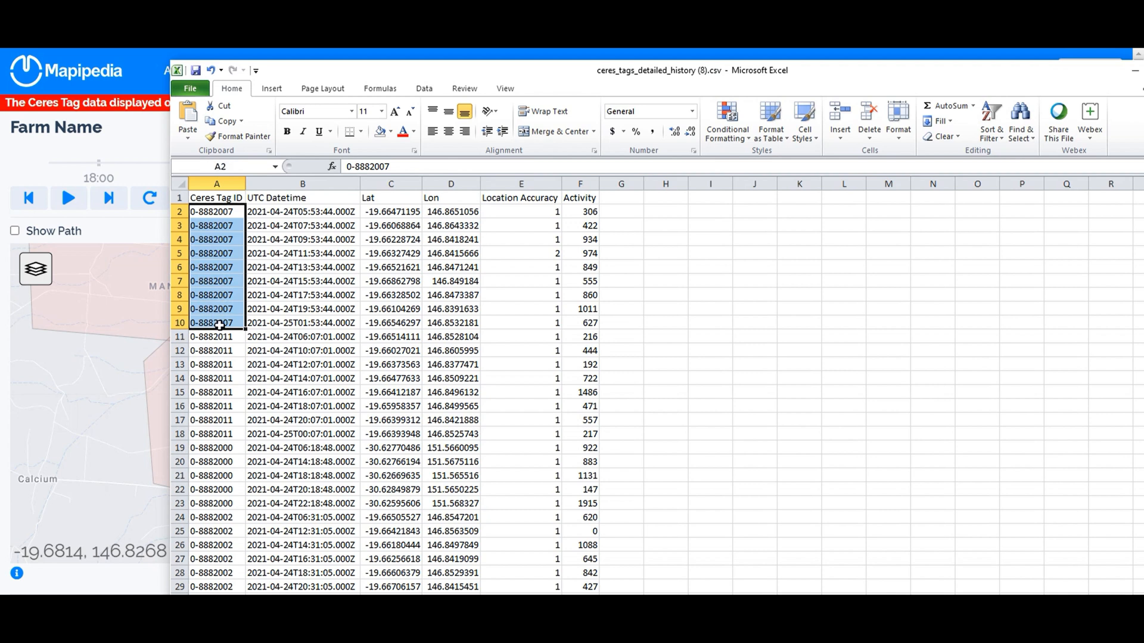
left_click(303, 212)
left_click_drag(302, 211, 295, 321)
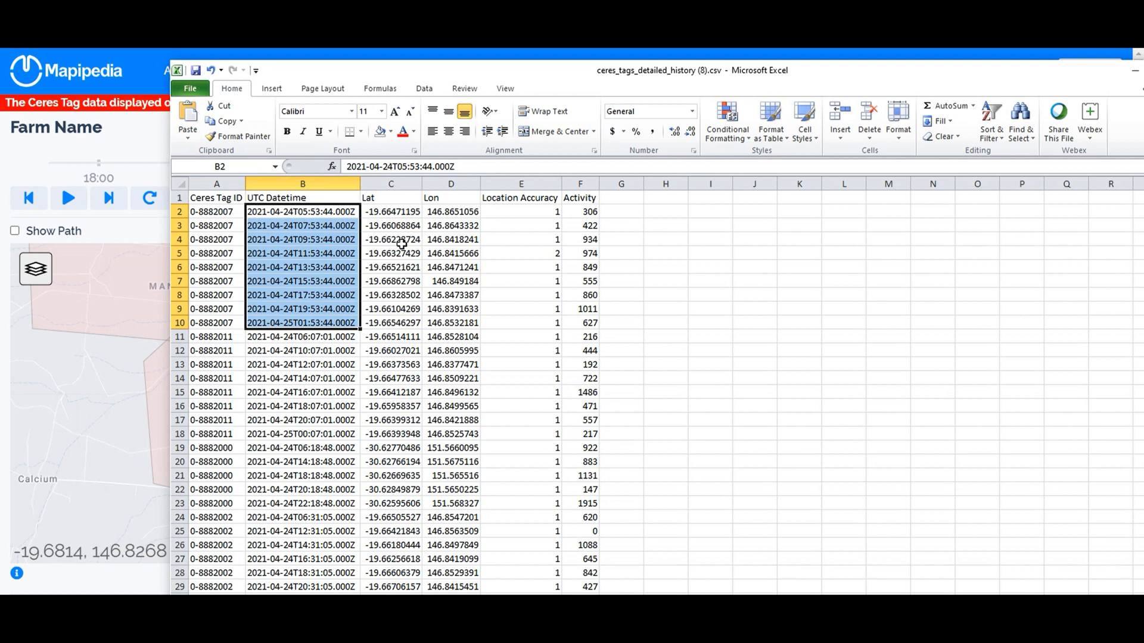
left_click_drag(397, 215, 378, 320)
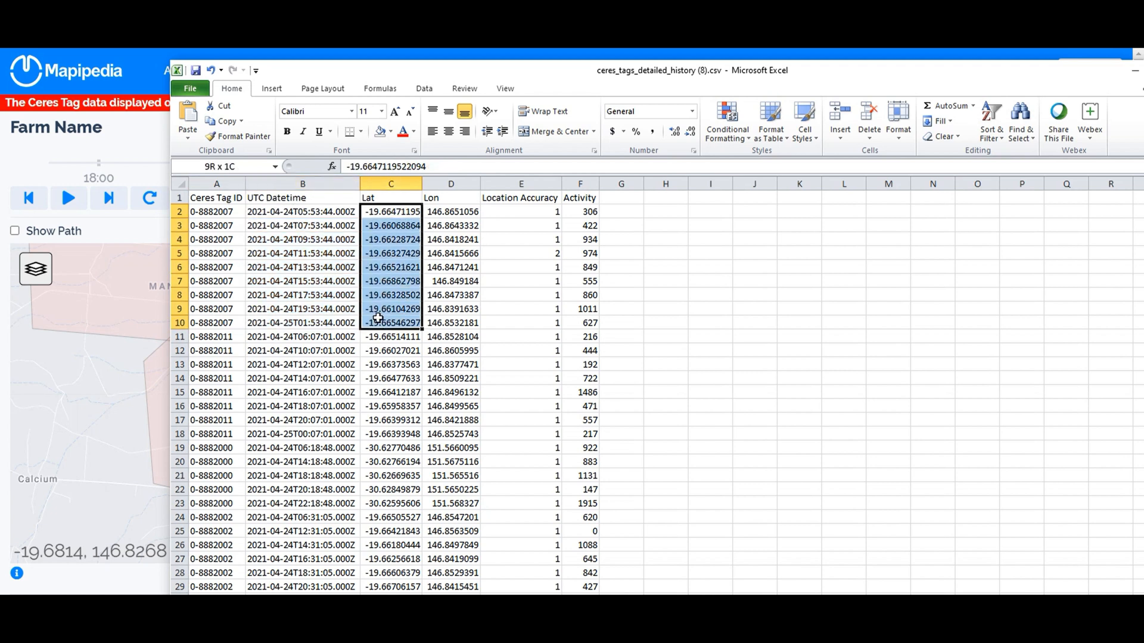
- Review the Location Accuracy and Activity columns of the history sheet
left_click(537, 211)
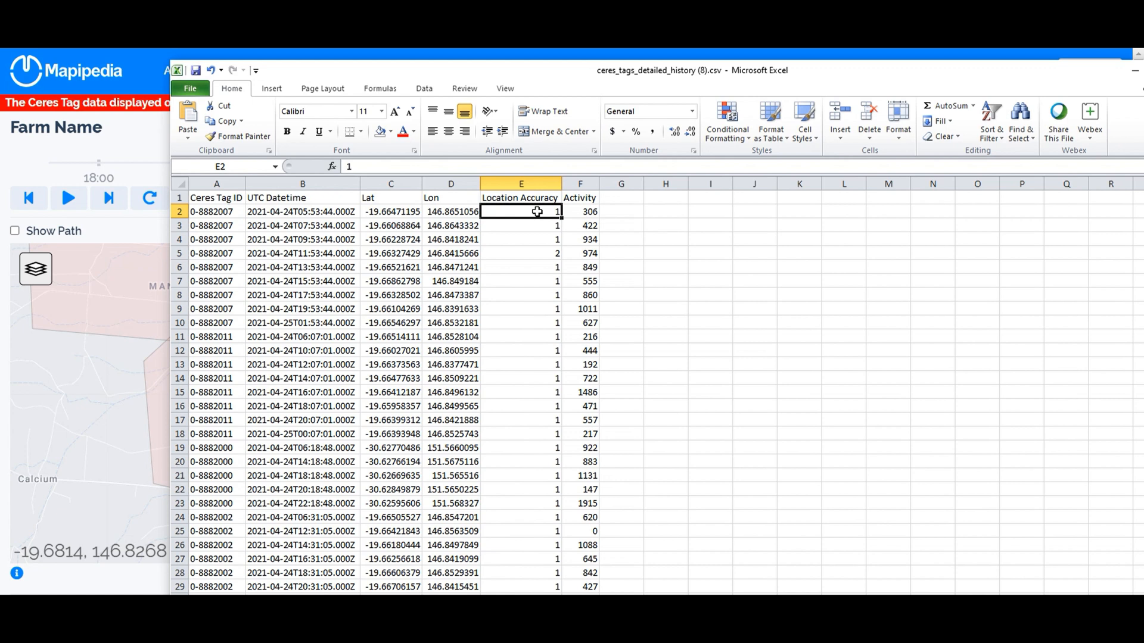
left_click(589, 212)
left_click(581, 199)
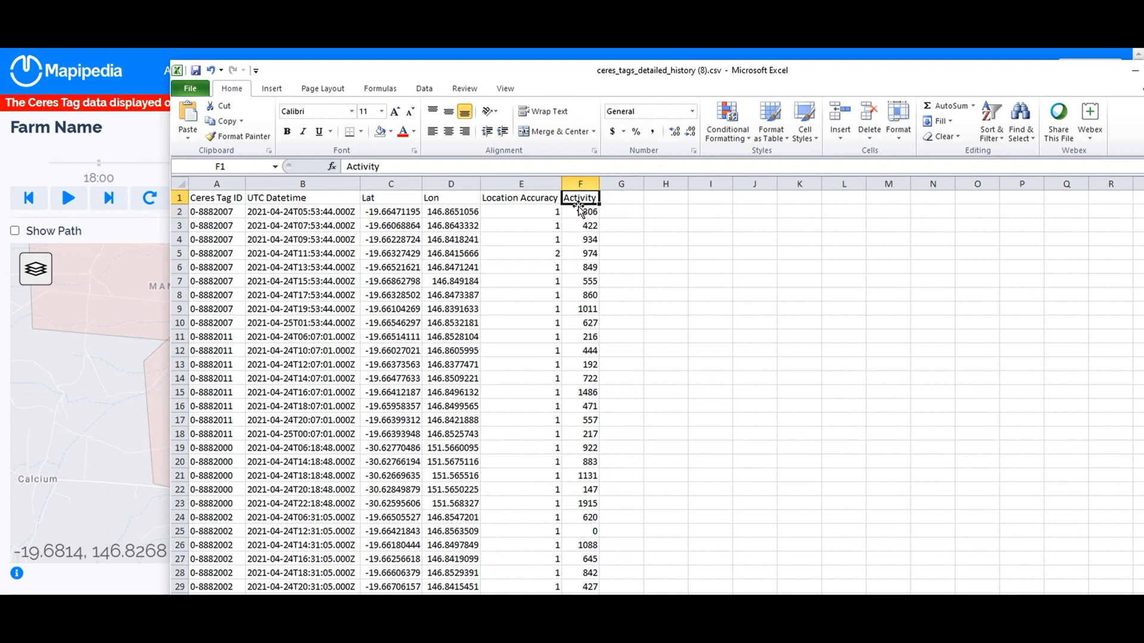
left_click(579, 210)
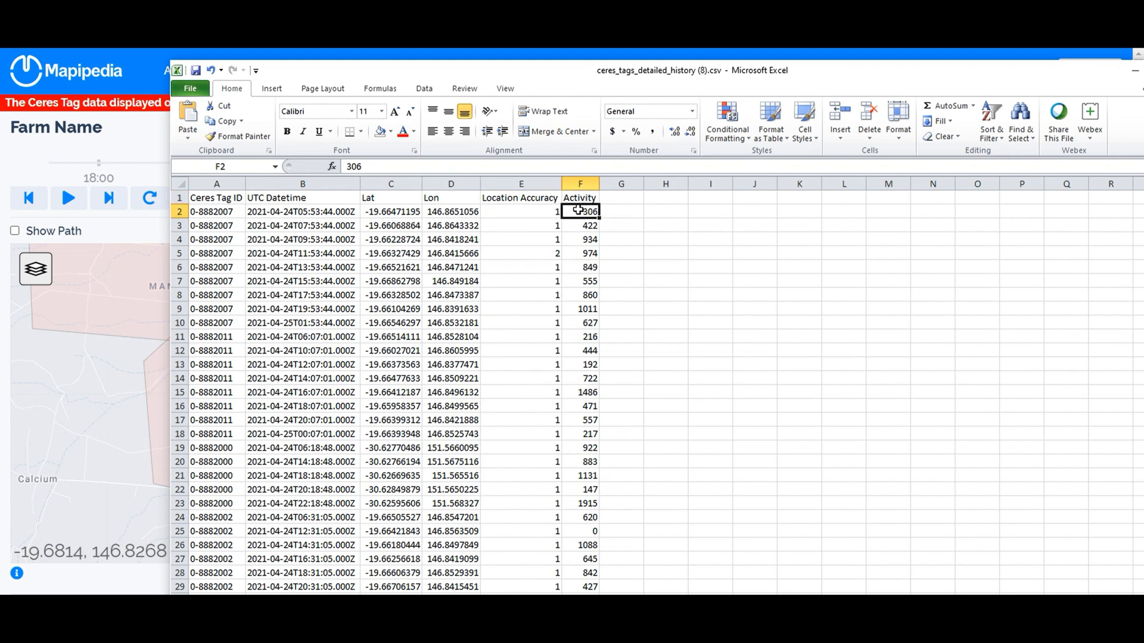
left_click(593, 269)
left_click_drag(581, 212, 590, 399)
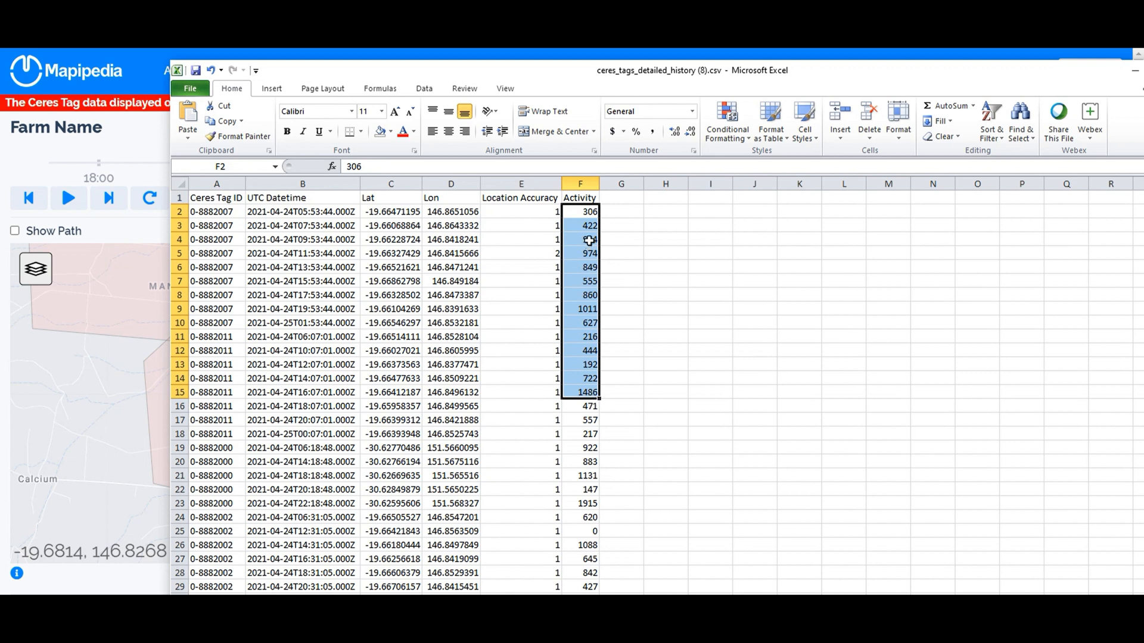
left_click(592, 213)
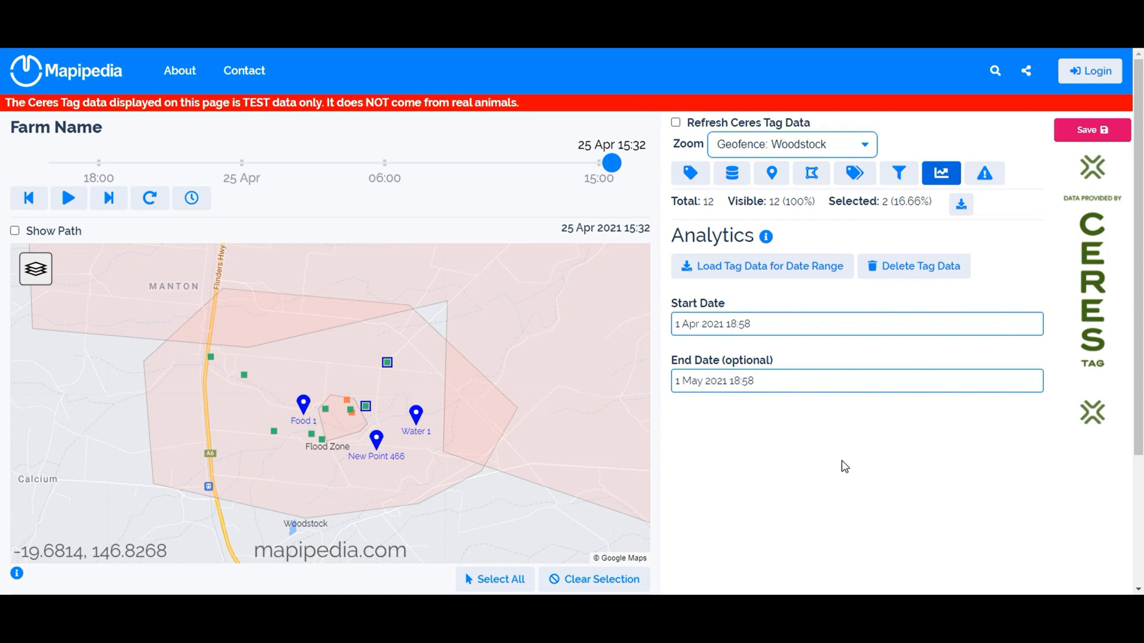
- Return to Mapipedia and open the map points section
left_click(771, 174)
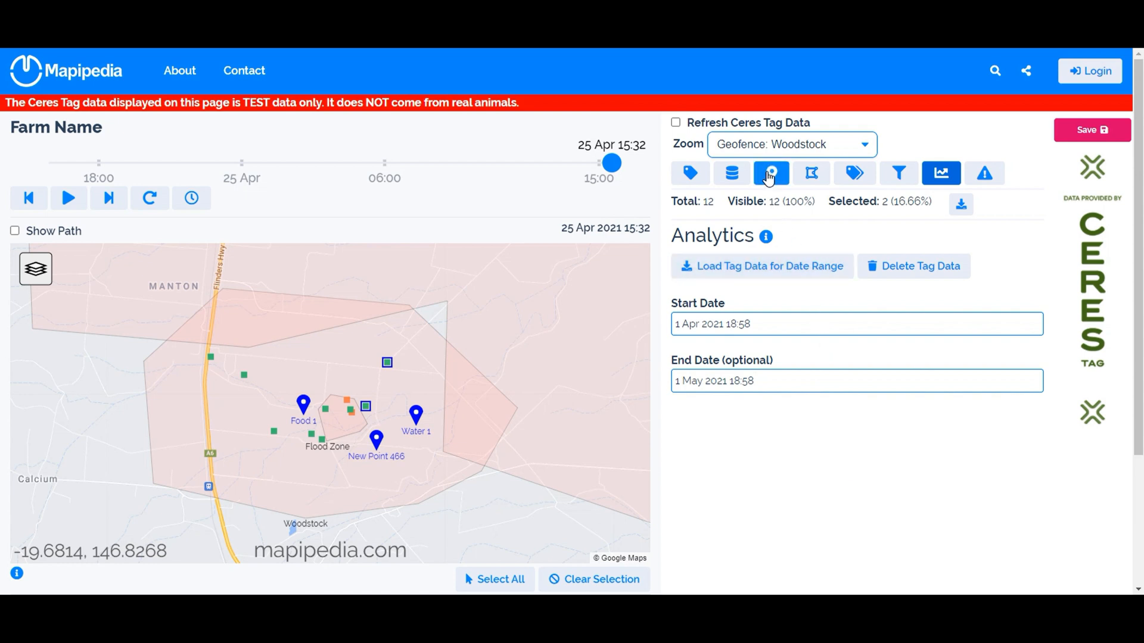